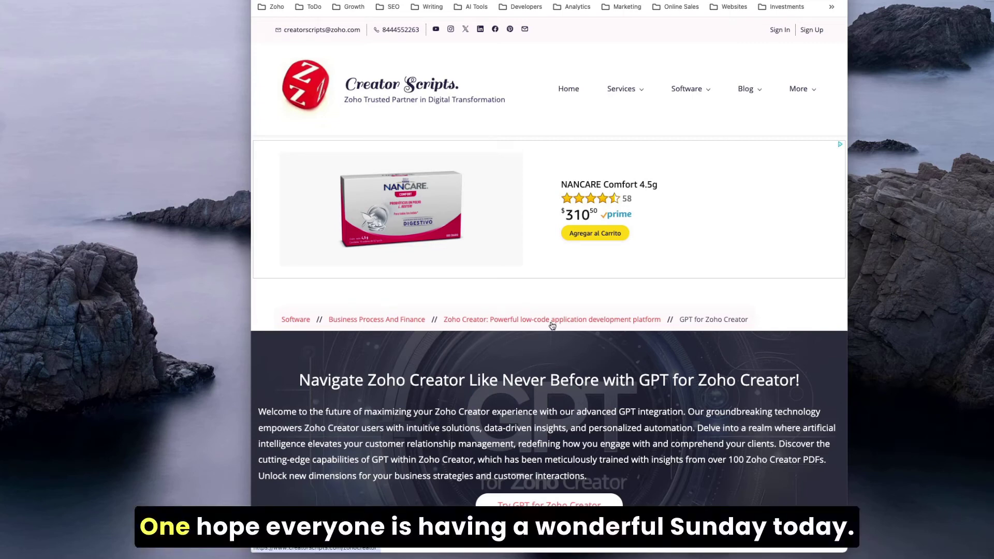
Step: Scroll down the GPT for Zoho Creator page past its feature list to the Knowledge section
scroll(567, 370, "down", 2)
scroll(567, 370, "up", 2)
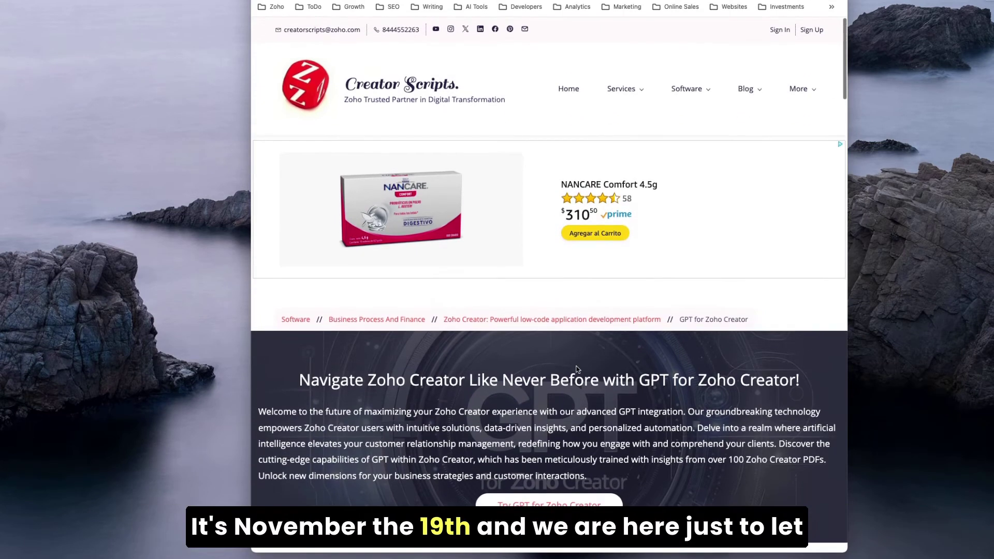
scroll(565, 370, "down", 3)
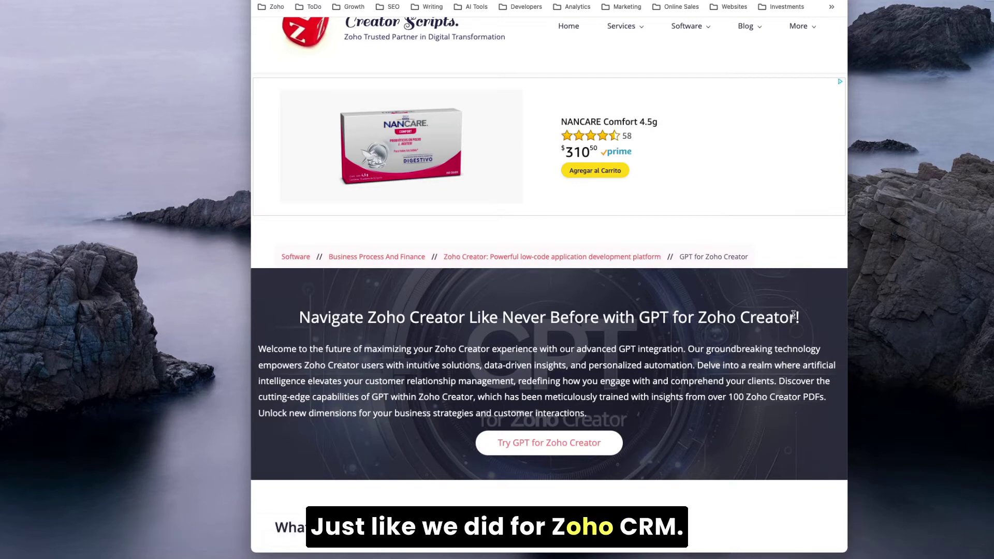
scroll(469, 325, "down", 1)
scroll(469, 325, "down", 1)
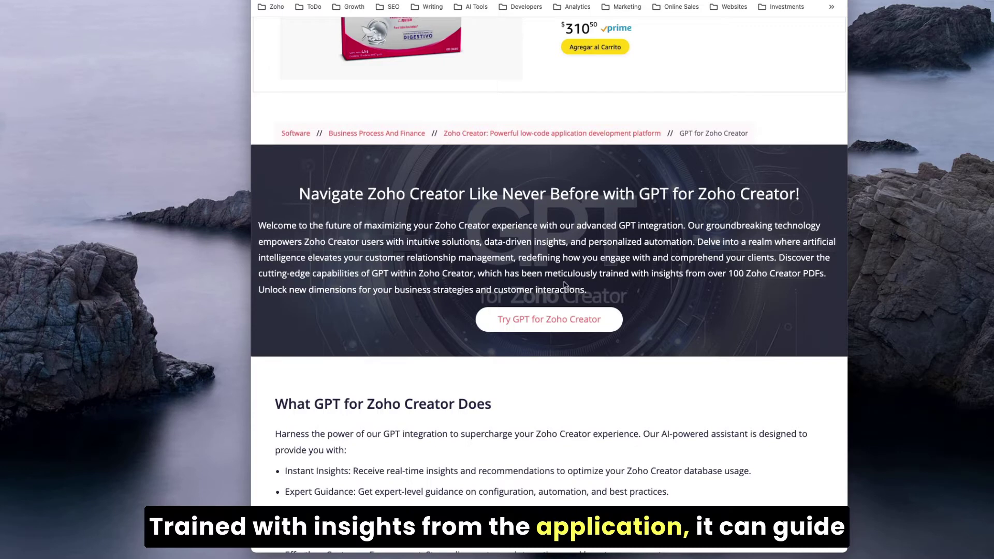
scroll(476, 298, "down", 3)
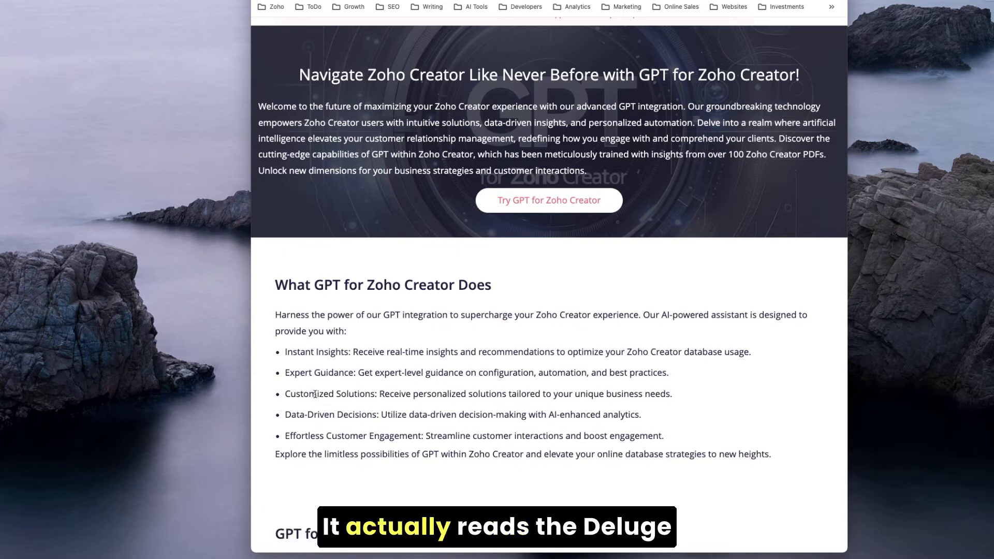
scroll(321, 397, "down", 3)
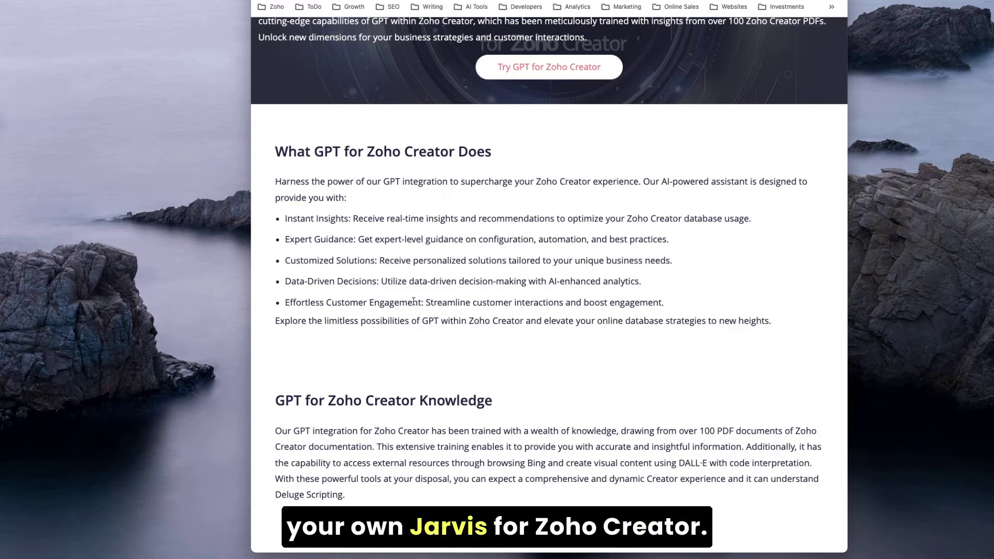
Step: Scroll past the Limitations list and GPT card to All GPTs For Zoho and the featured blog posts
scroll(416, 303, "down", 5)
scroll(418, 303, "up", 3)
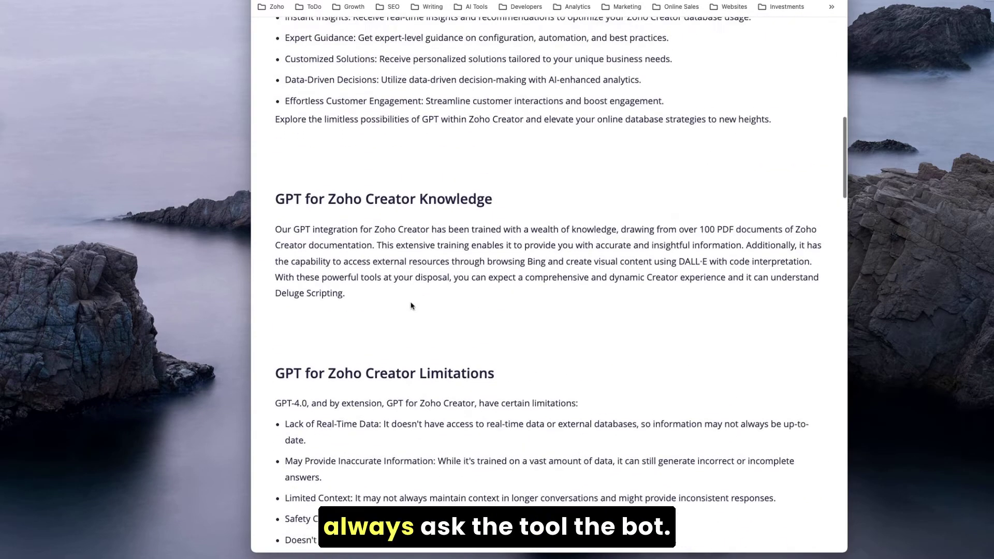
scroll(422, 302, "down", 4)
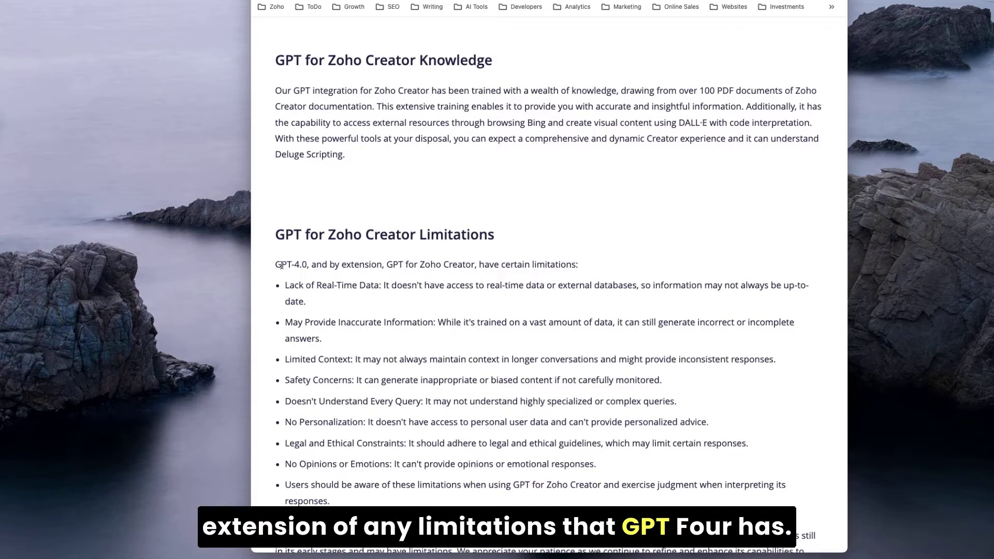
scroll(328, 280, "down", 4)
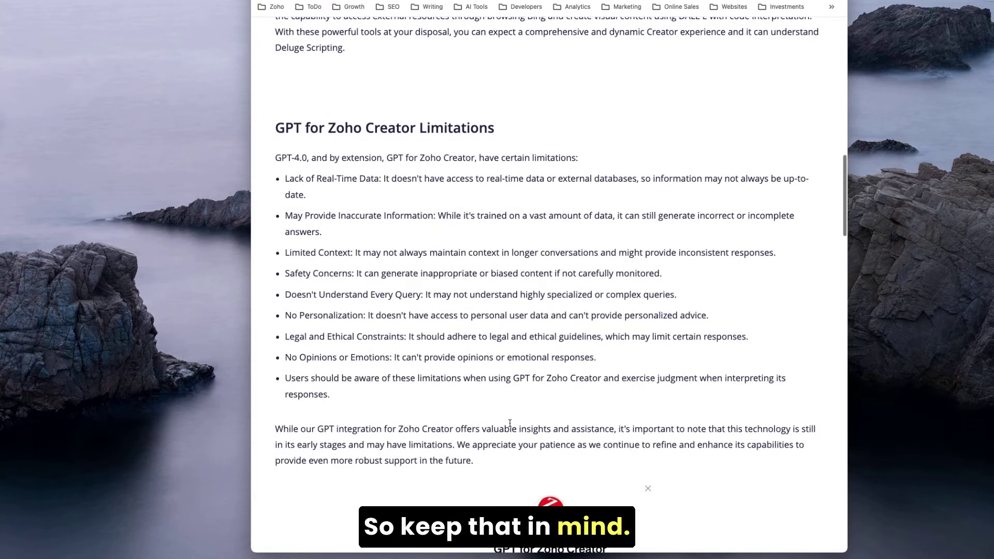
scroll(487, 312, "down", 2)
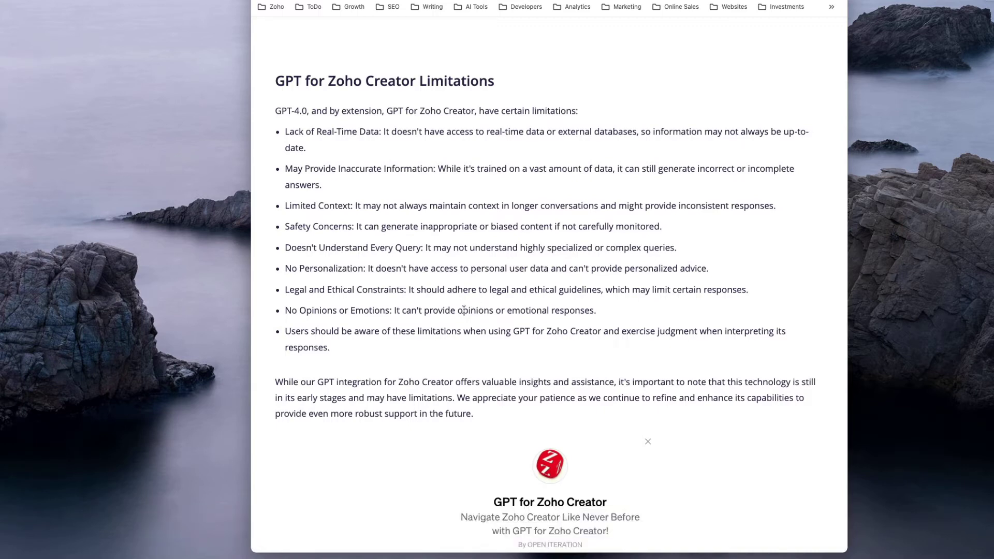
scroll(463, 314, "down", 6)
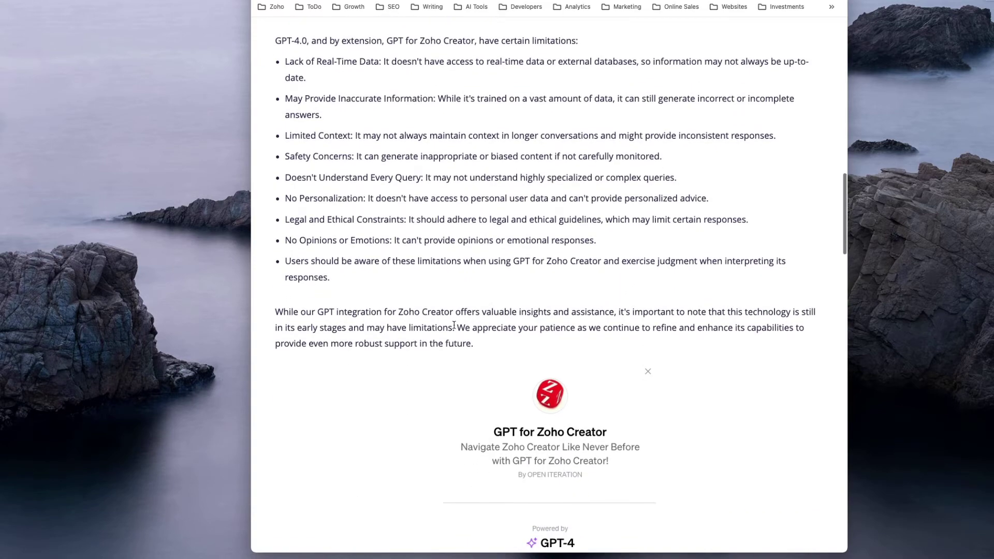
scroll(405, 325, "down", 3)
scroll(405, 325, "up", 1)
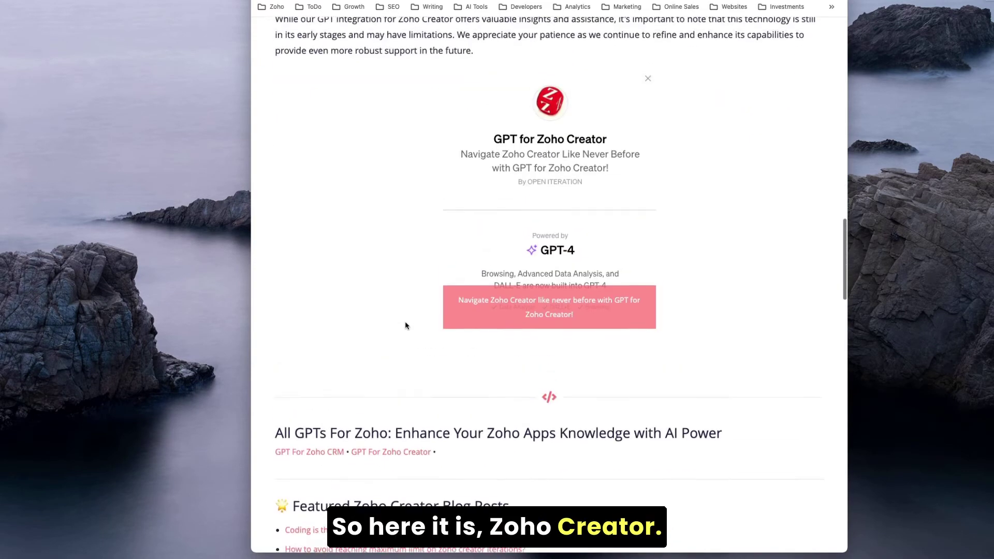
scroll(405, 325, "down", 2)
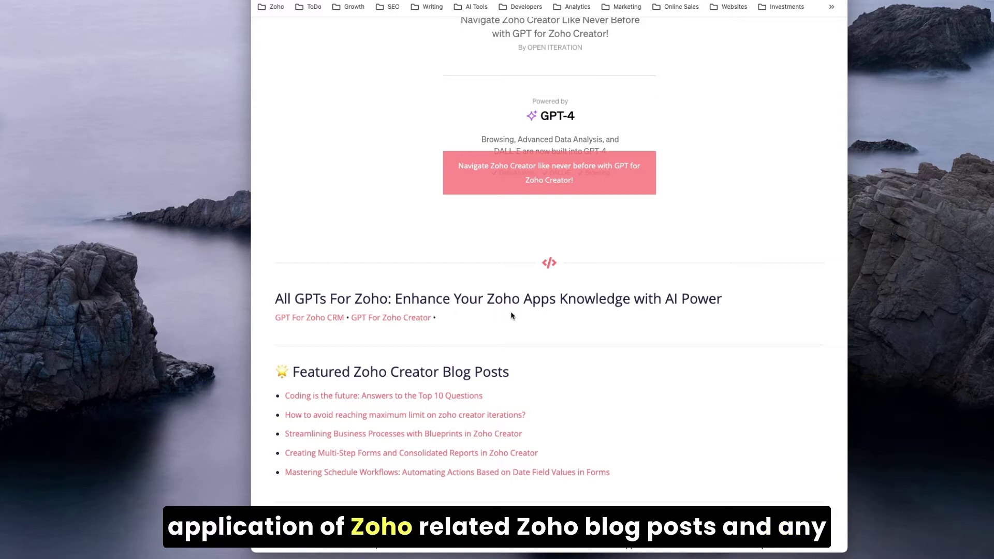
scroll(510, 316, "down", 4)
scroll(491, 363, "down", 15)
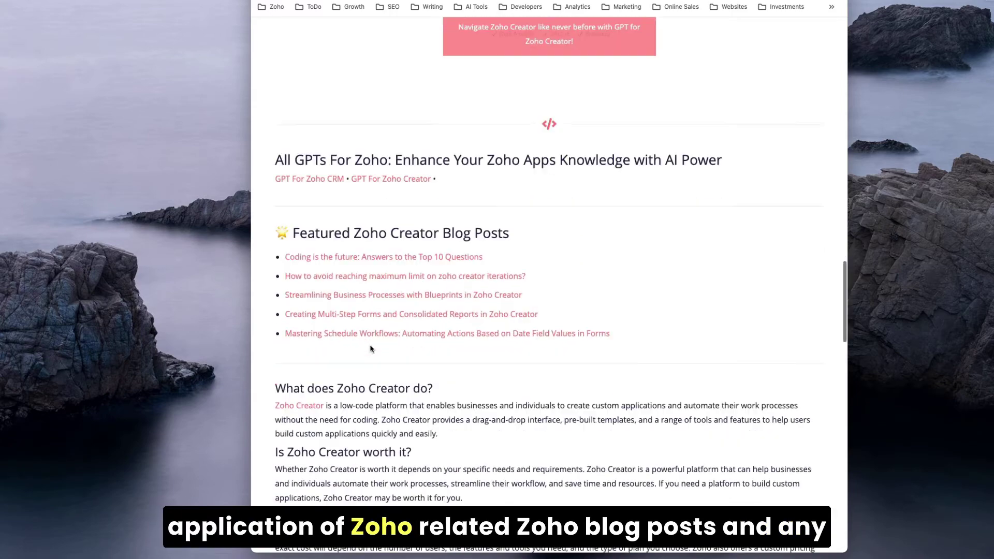
scroll(390, 410, "up", 15)
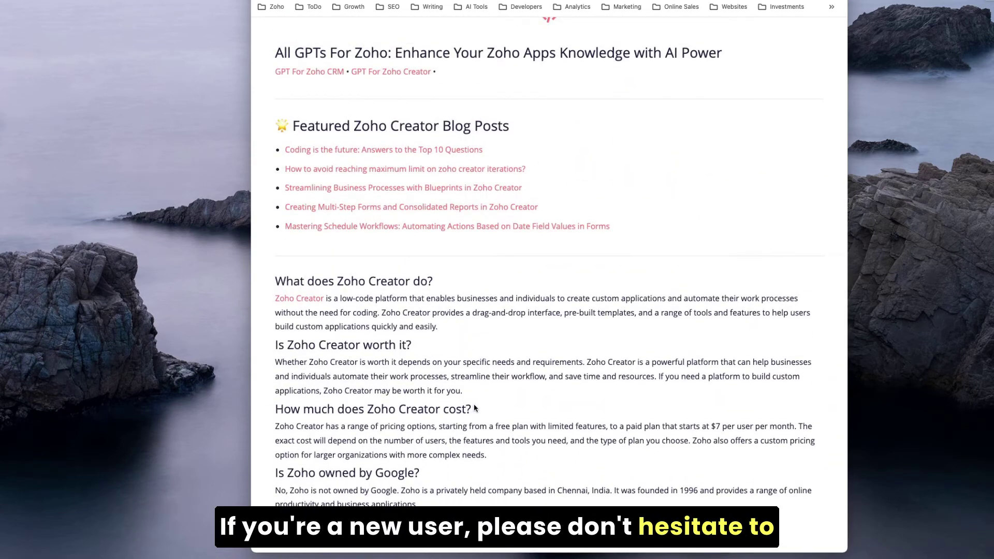
left_click(300, 302)
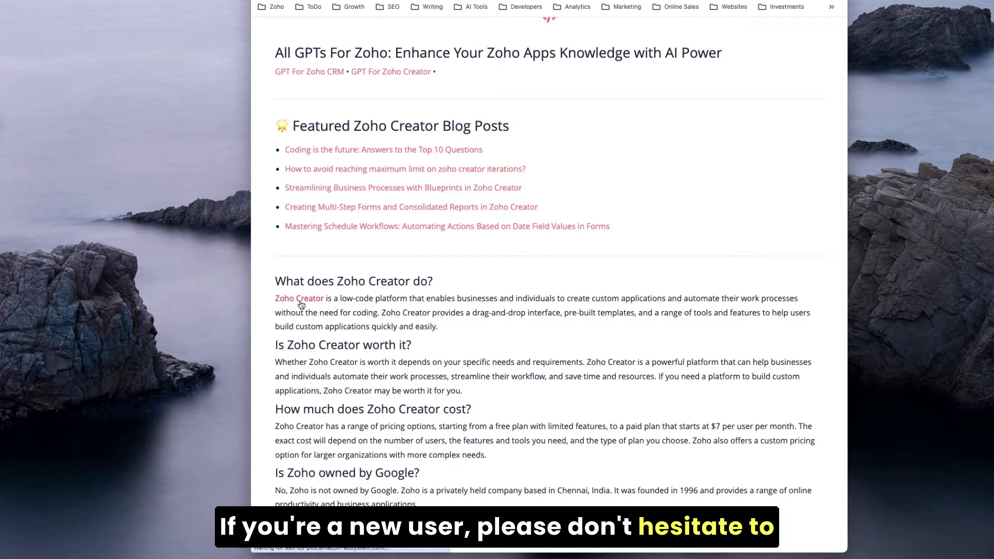
scroll(342, 350, "down", 5)
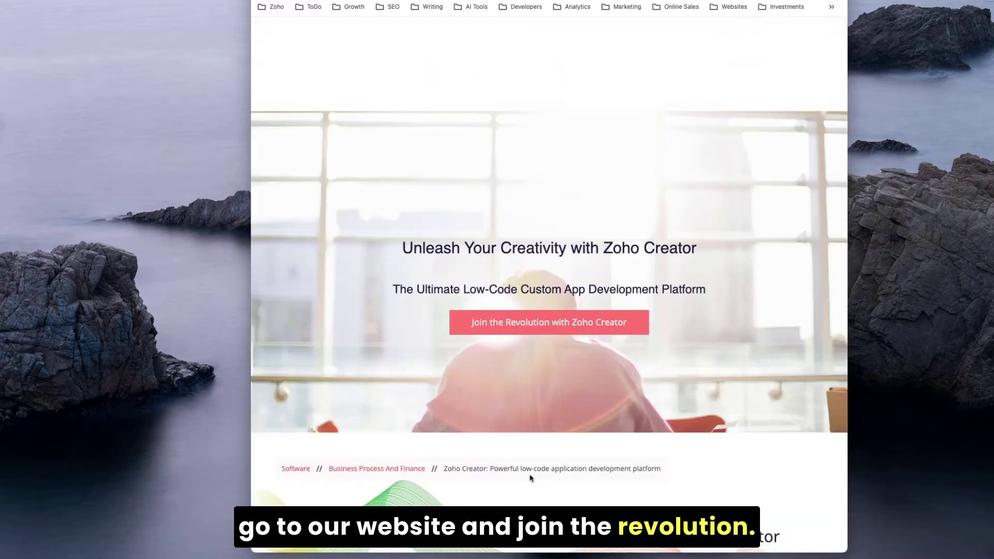
scroll(545, 249, "down", 5)
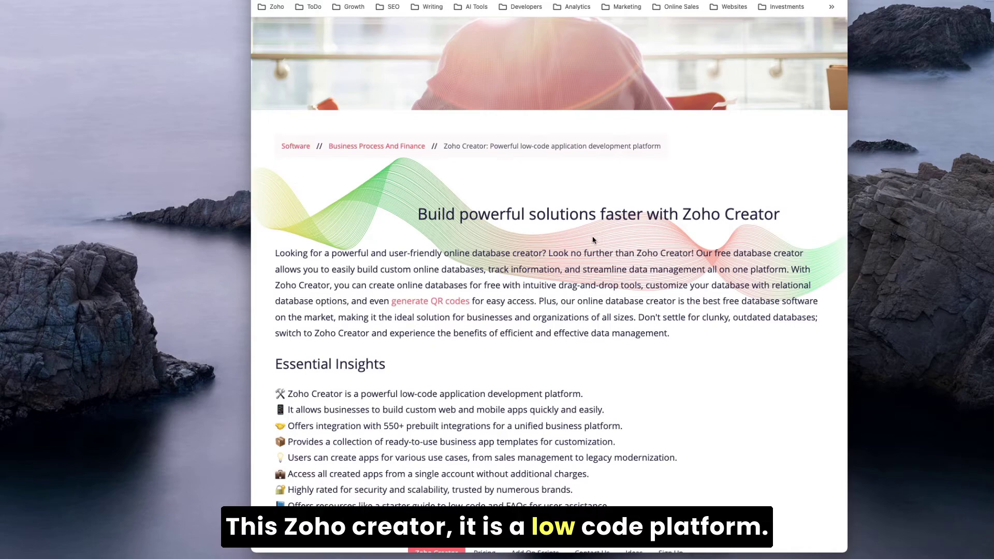
scroll(593, 239, "down", 6)
scroll(593, 239, "up", 15)
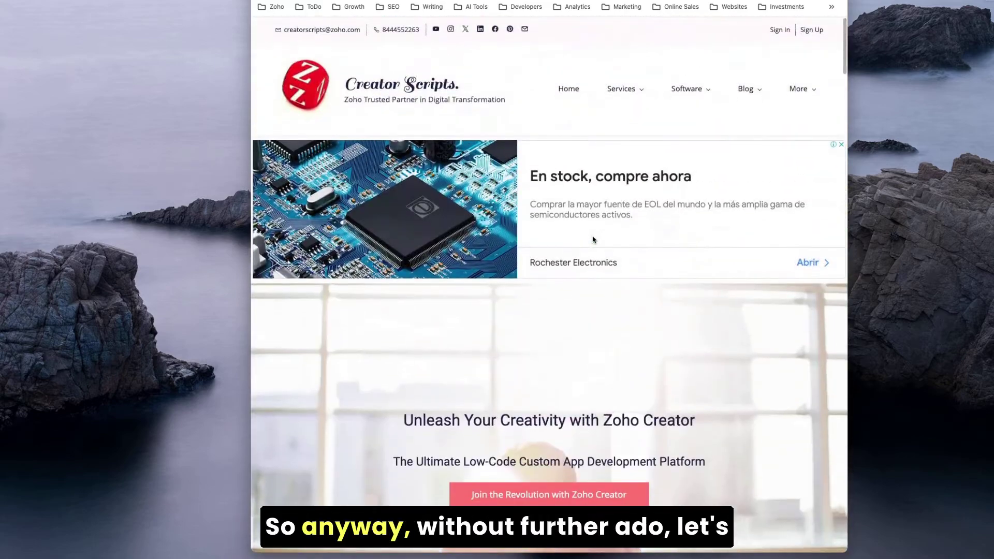
key("super+bracketleft")
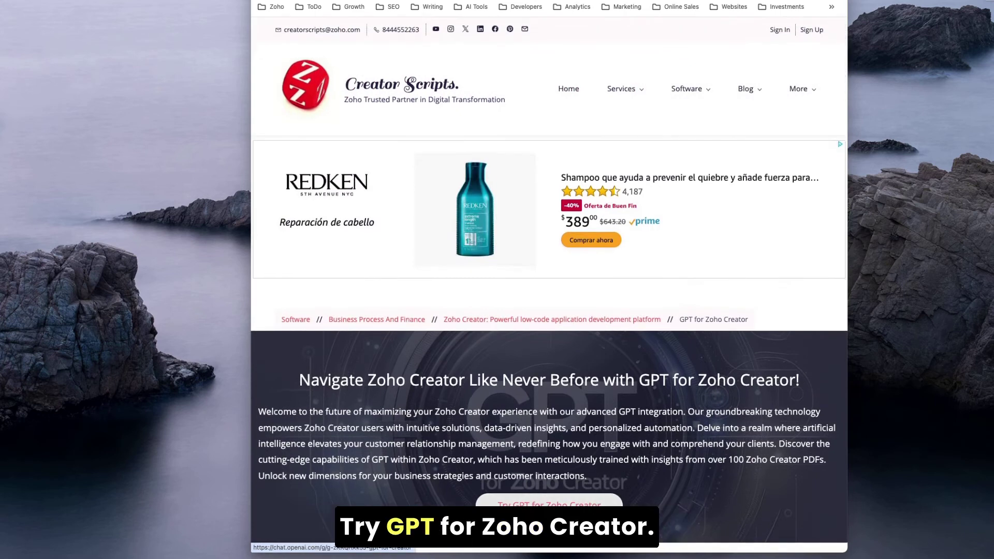
Step: Open the GPT for Creator custom GPT in ChatGPT and send the 'Lets get started!' starter prompt
left_click(549, 504)
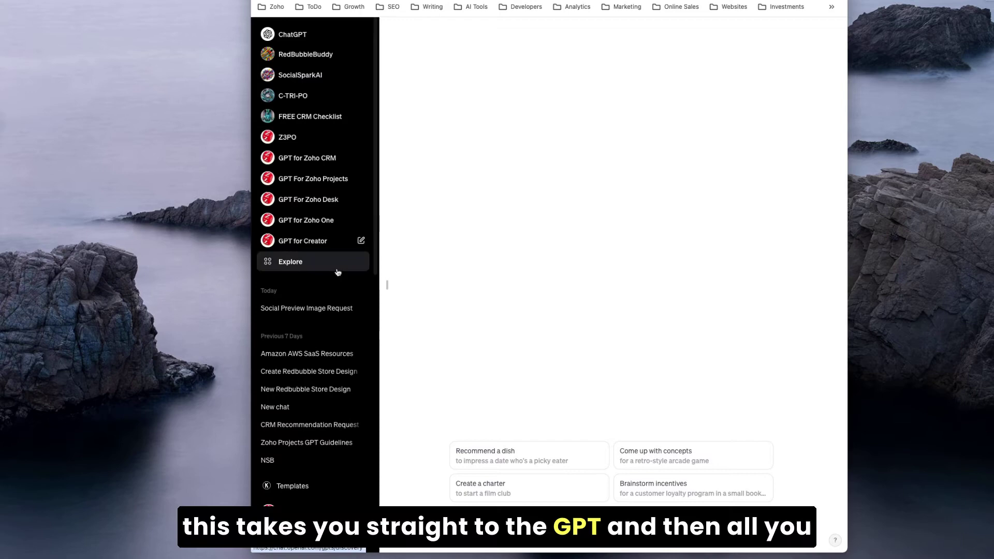
left_click(306, 250)
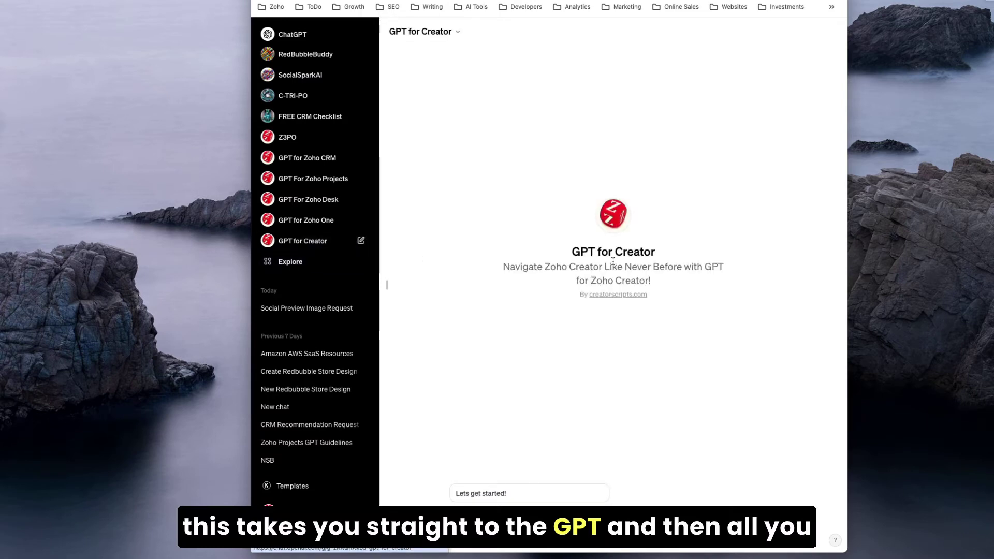
left_click(473, 495)
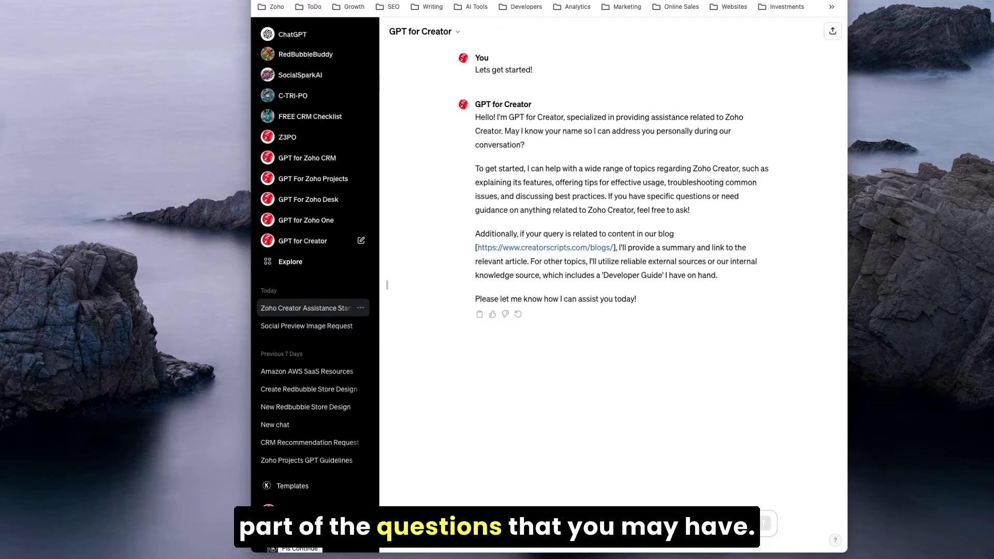
Step: Reply with your first name, then send the question about which calculations Zoho Creator supports
type("Francisco")
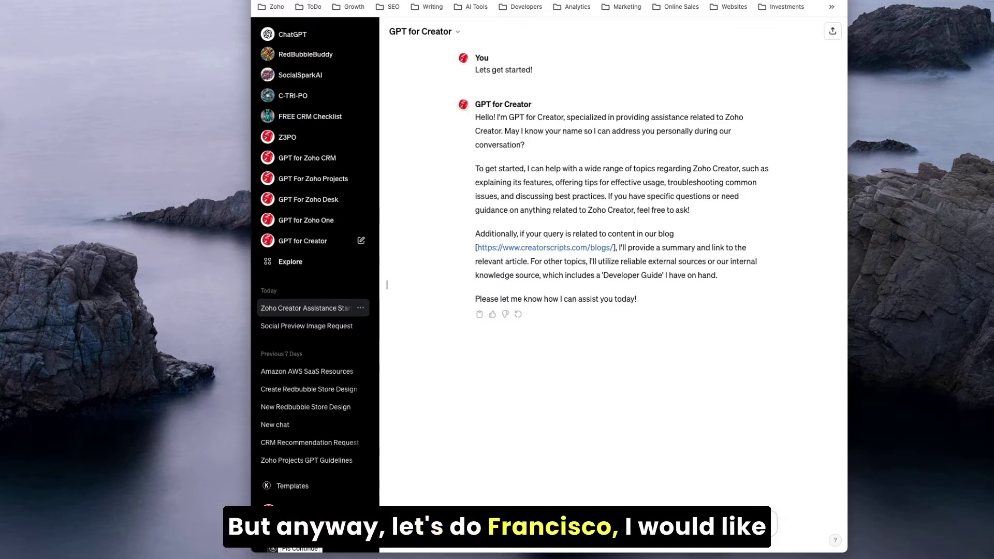
key("Return")
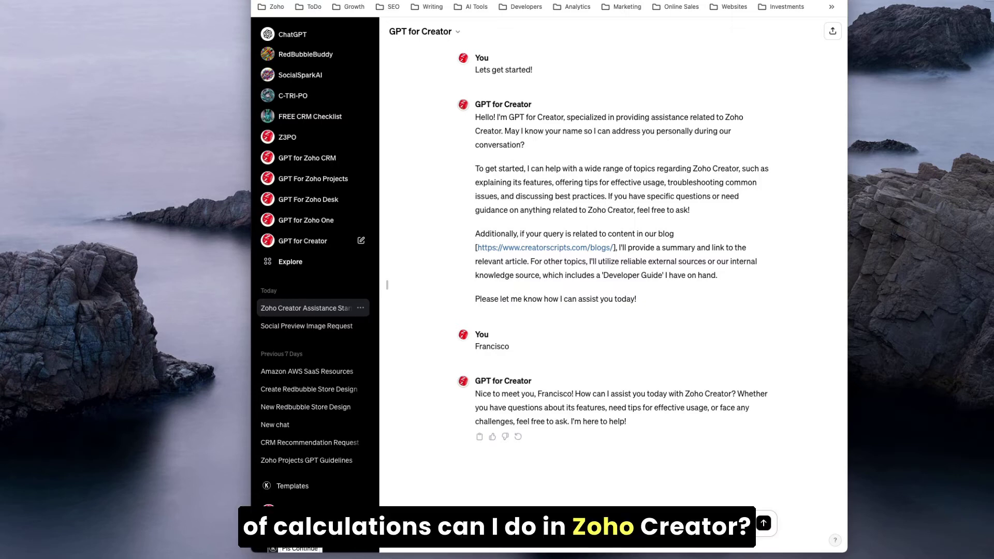
key("Return")
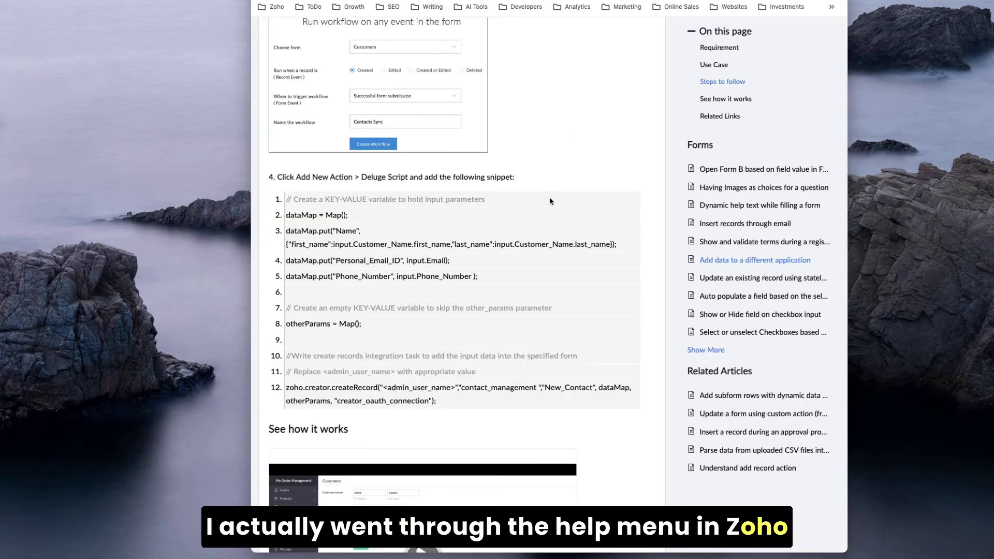
Step: Select the help article title 'Add data to a different application' and go back to the ChatGPT tab
scroll(573, 211, "up", 10)
scroll(573, 212, "down", 5)
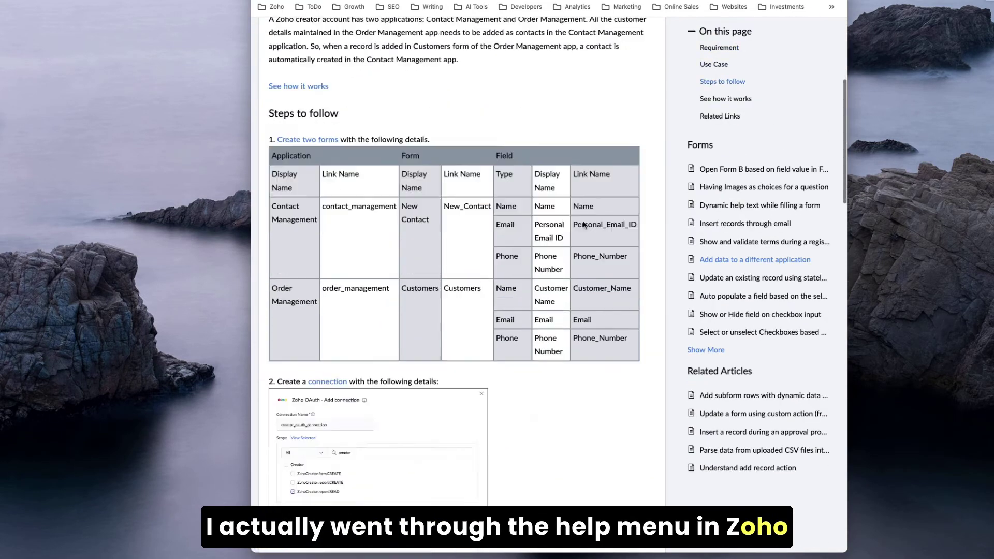
scroll(577, 217, "up", 5)
scroll(581, 225, "down", 9)
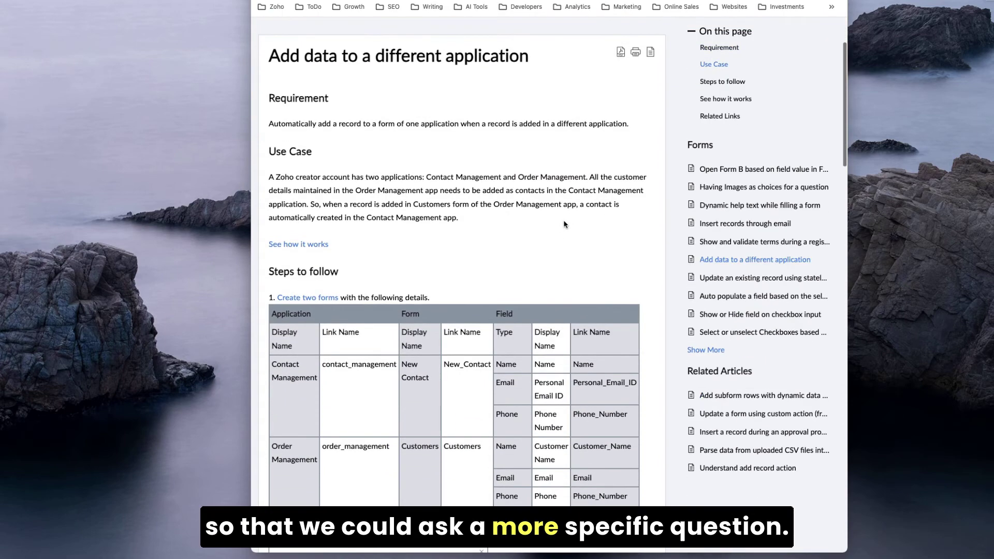
scroll(574, 224, "down", 5)
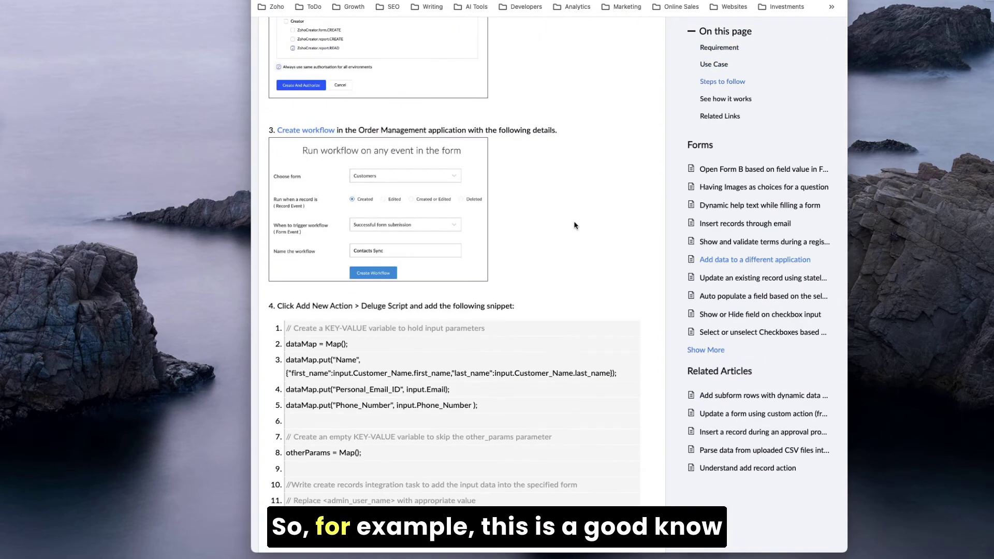
scroll(573, 223, "up", 14)
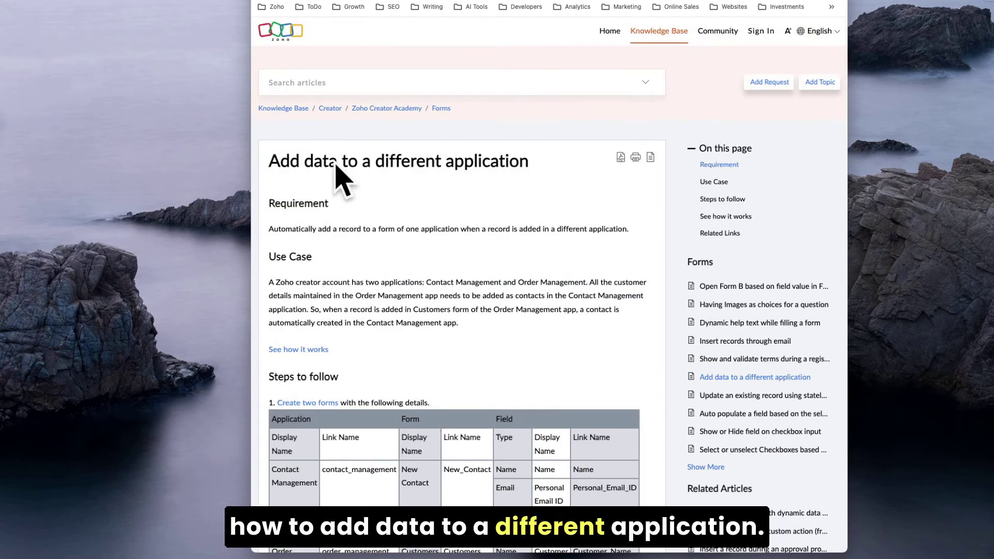
left_click_drag(268, 162, 528, 162)
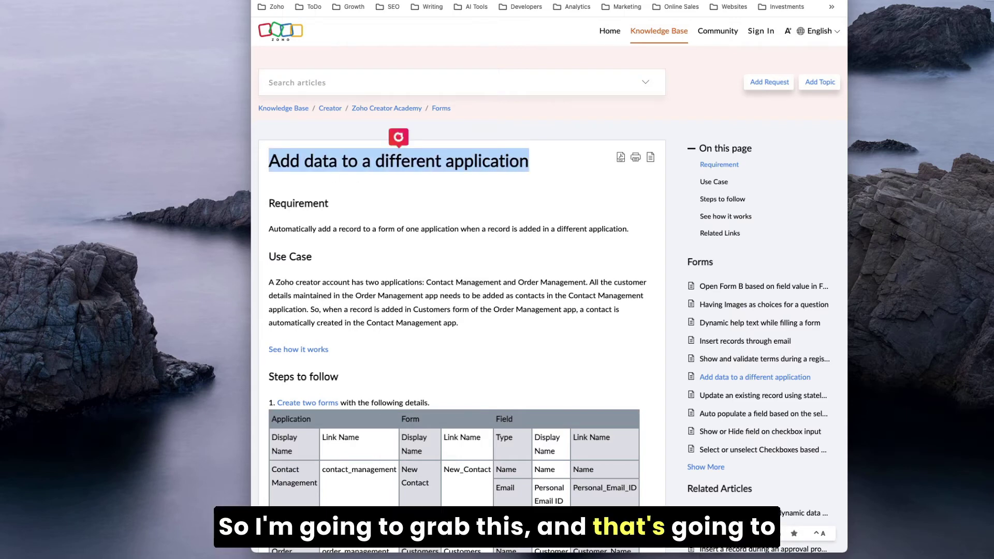
key("ctrl+Tab")
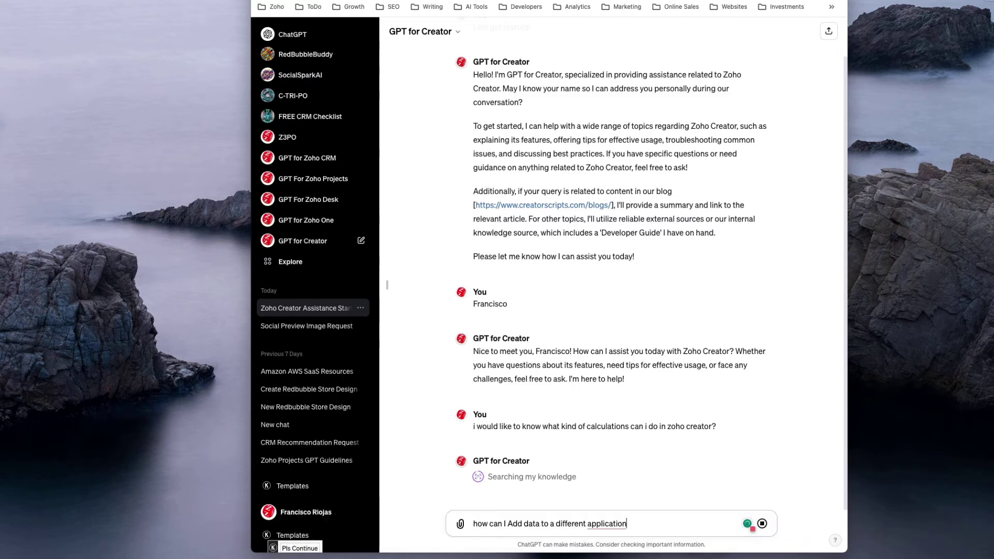
Step: End the add-data question with '?' and accept Grammarly's fix removing the space before it
type("?")
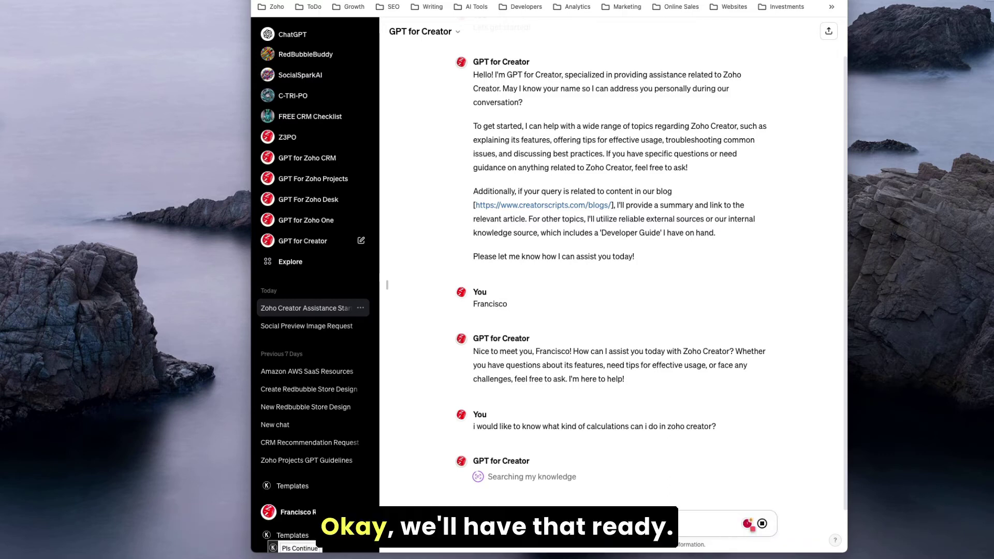
mouse_move(609, 524)
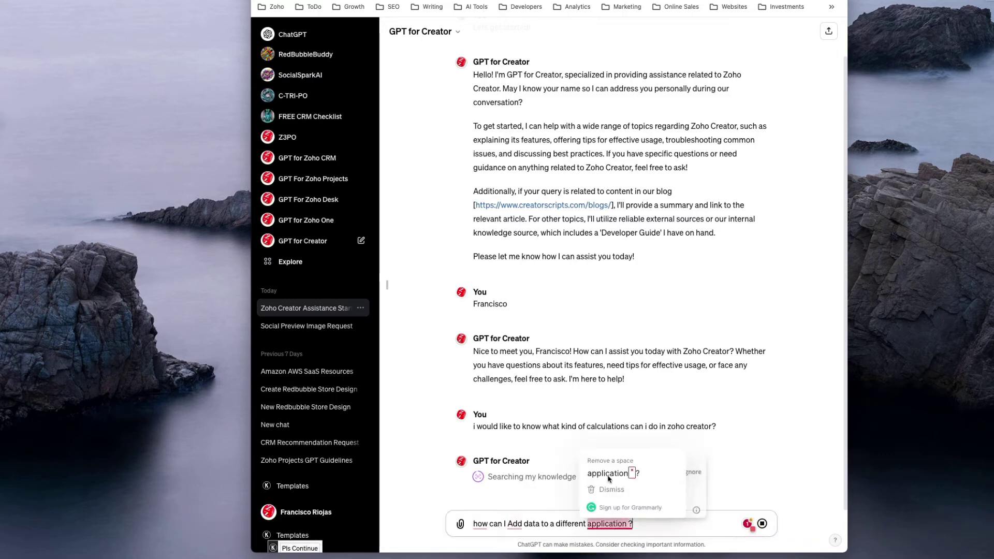
left_click(605, 475)
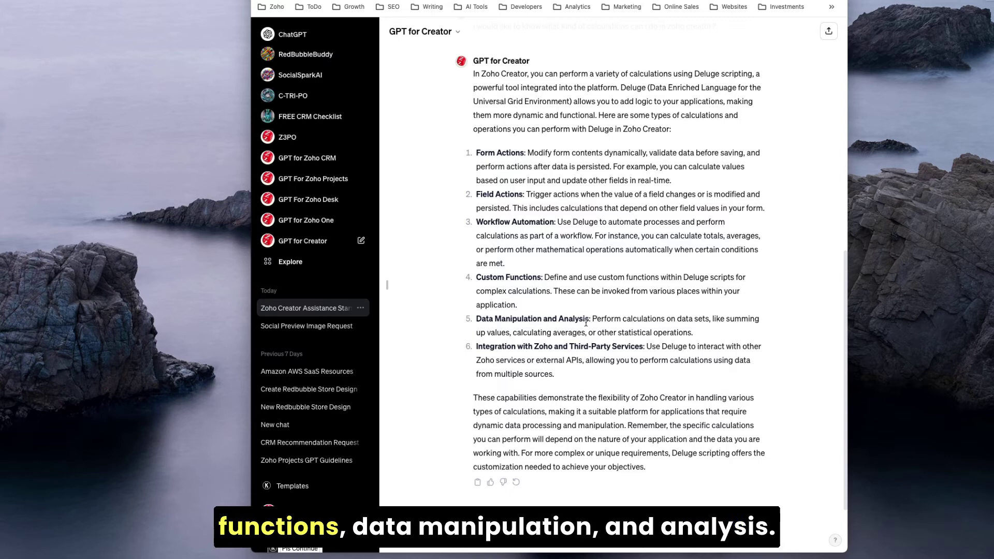
Step: Send the add-data question, then type 'Can you provide an example using Deluge Scripting?'
scroll(497, 371, "up", 3)
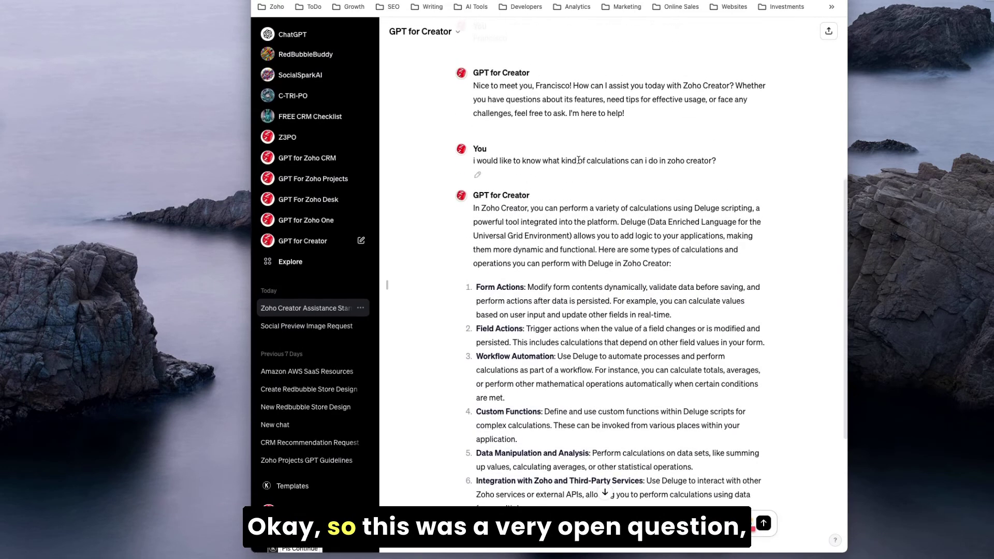
scroll(607, 160, "down", 3)
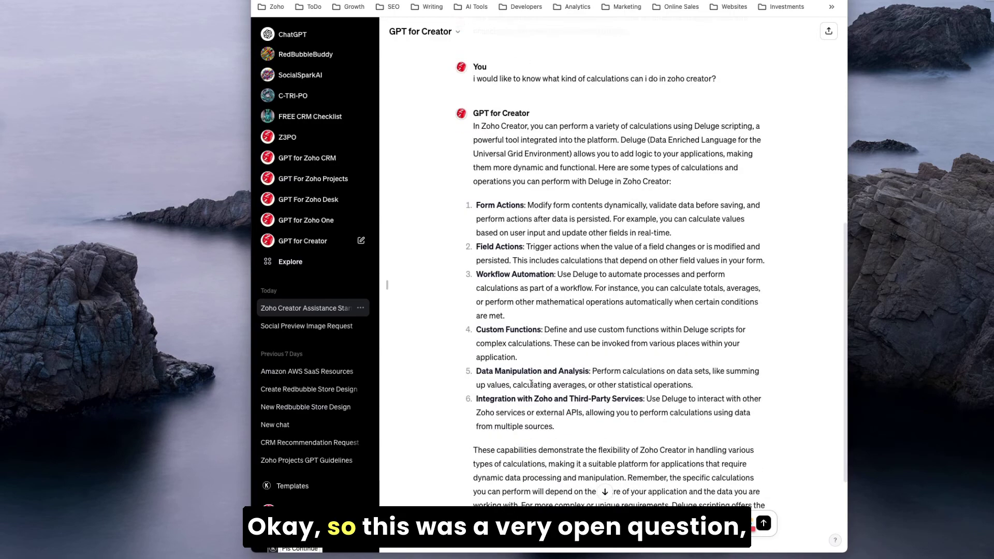
key("Return")
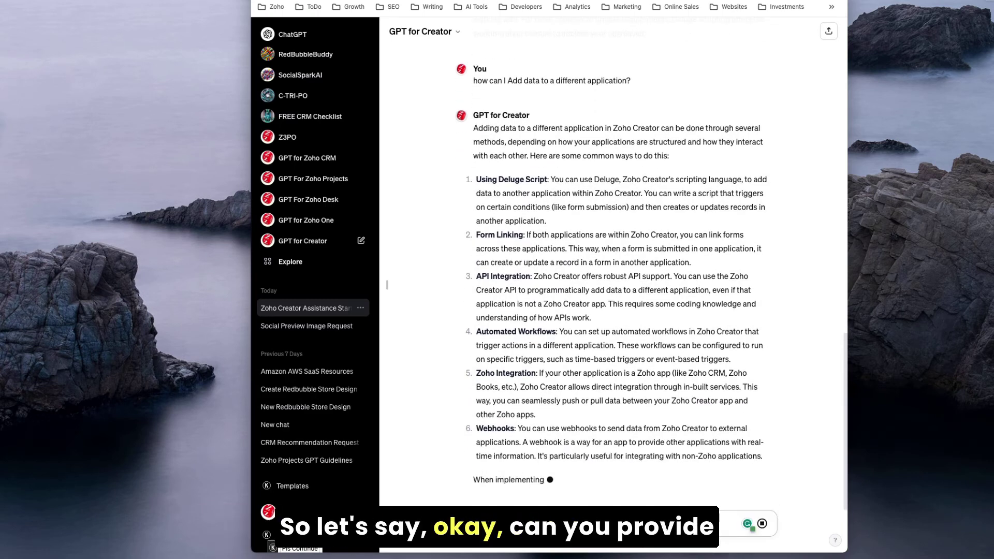
type("Can you prov")
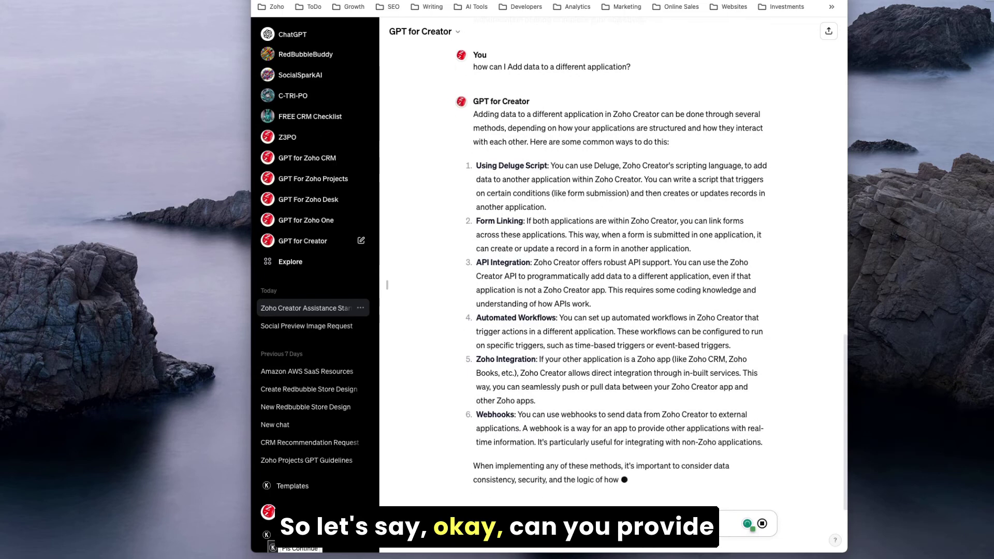
type("ide a")
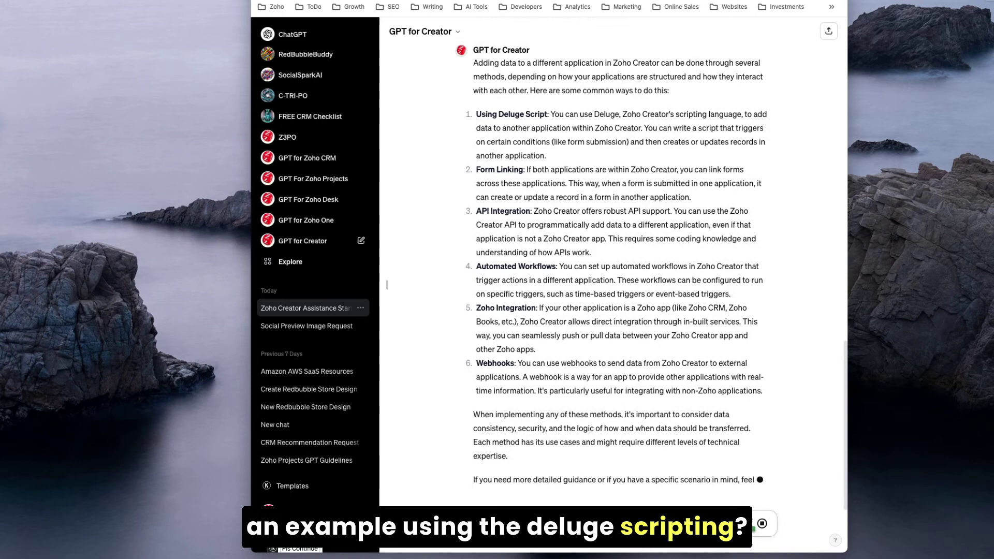
type("n example using Deluge Scripting")
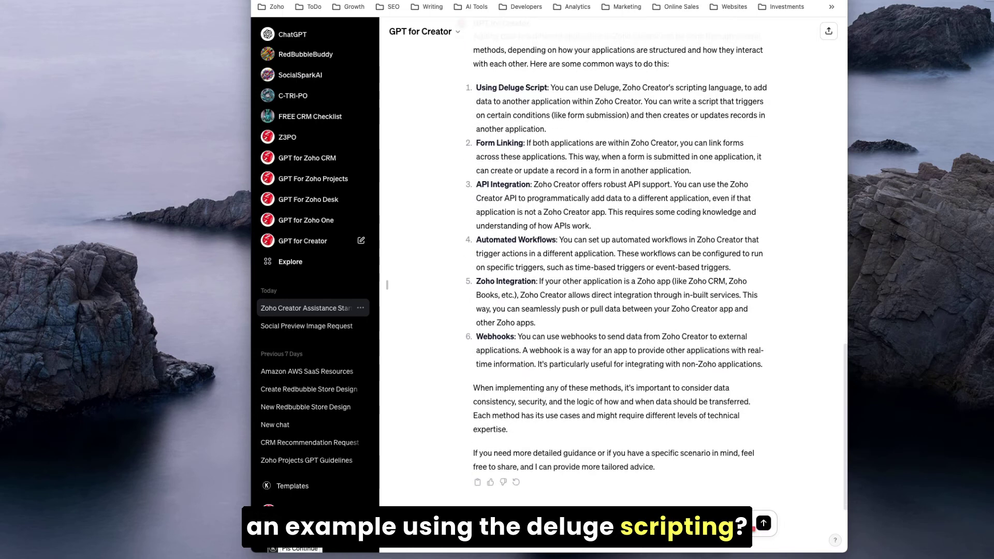
type("?")
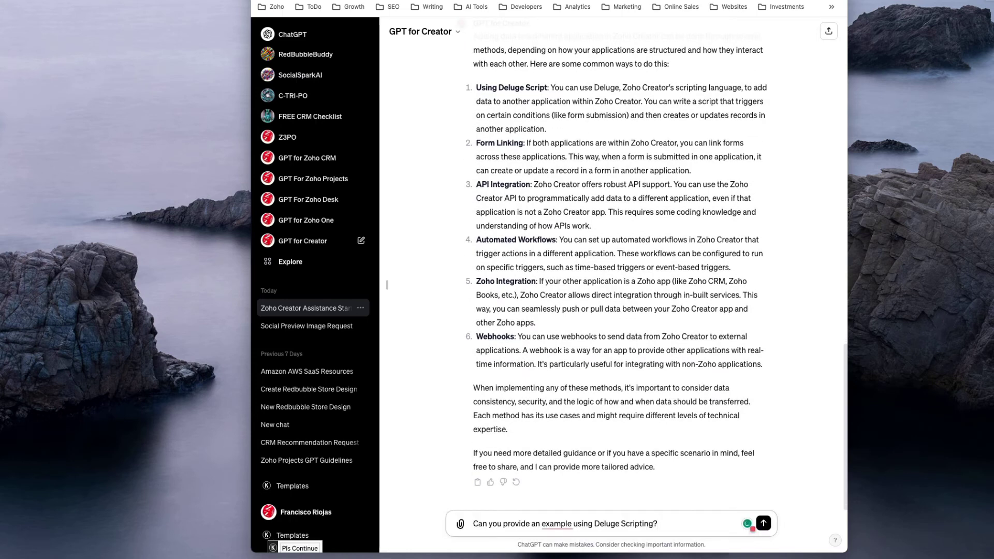
Step: Send the Deluge Scripting request and review the generated FormA-to-FormB createRecord script
key("Return")
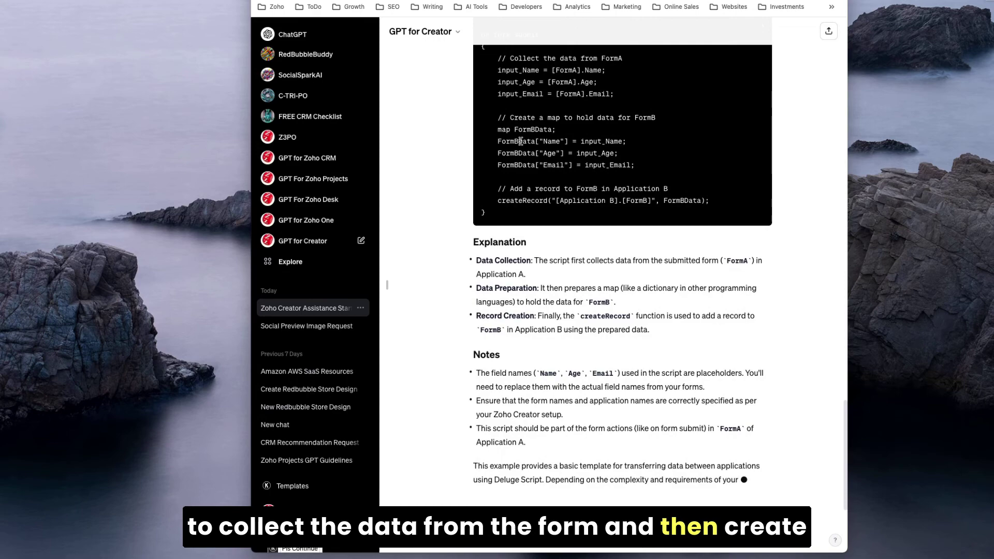
scroll(560, 176, "up", 2)
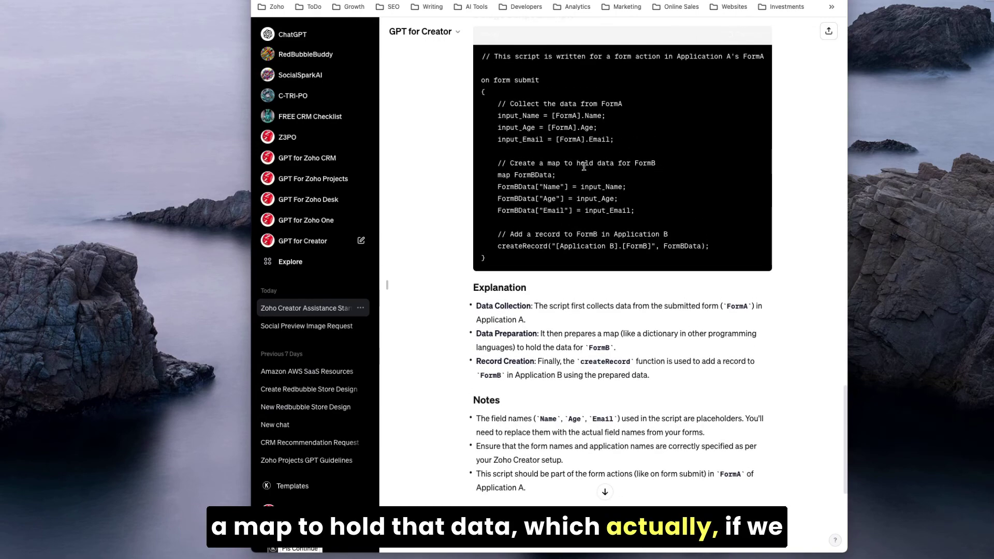
Step: Highlight the help snippet's first four lines and the GPT script's matching FormBData map lines
left_click(730, 2)
scroll(543, 312, "down", 15)
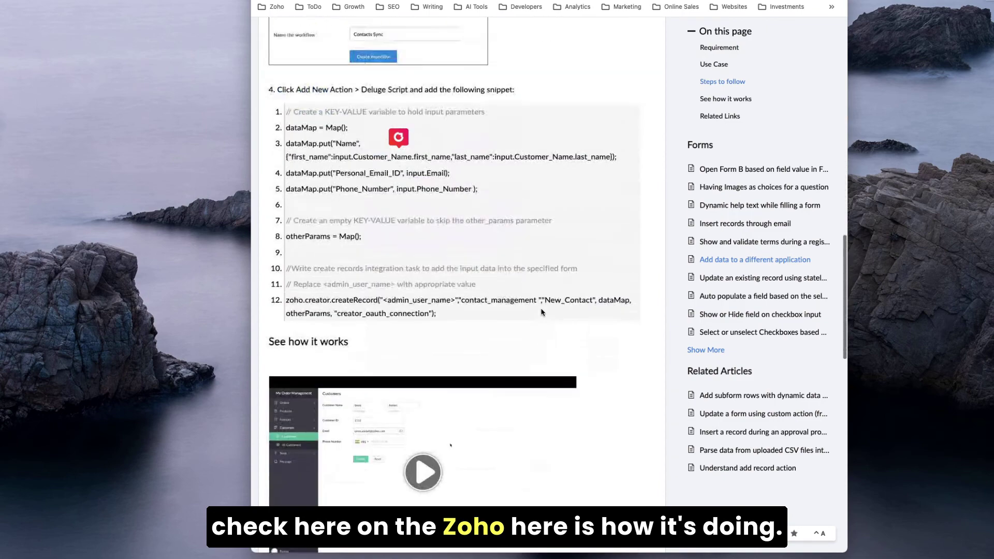
scroll(542, 312, "up", 2)
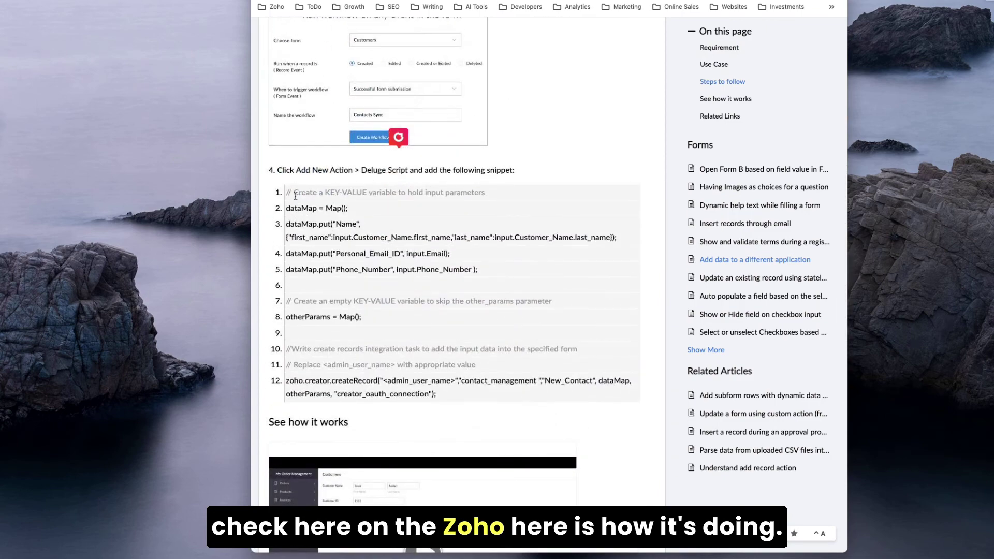
left_click_drag(295, 193, 449, 254)
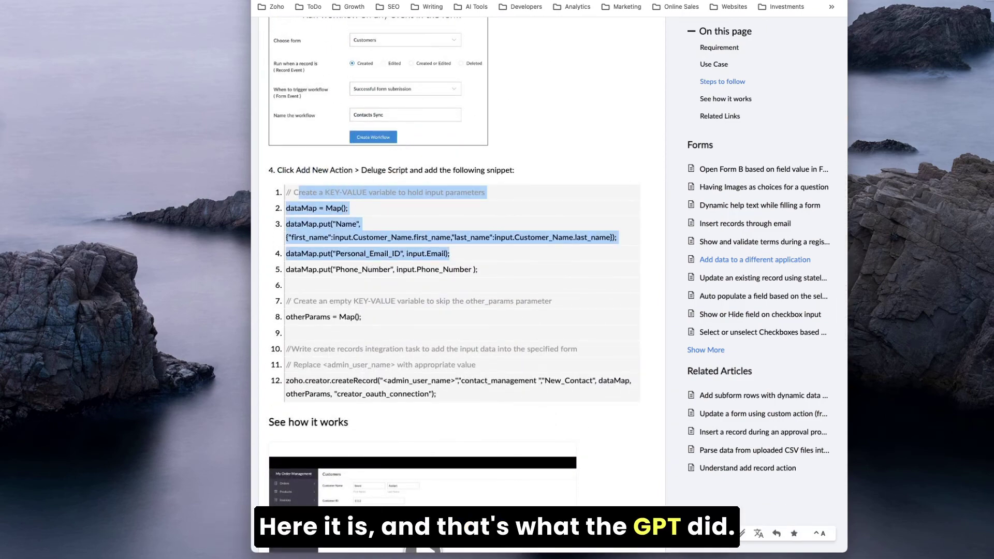
key("ctrl+Tab")
left_click_drag(498, 175, 585, 222)
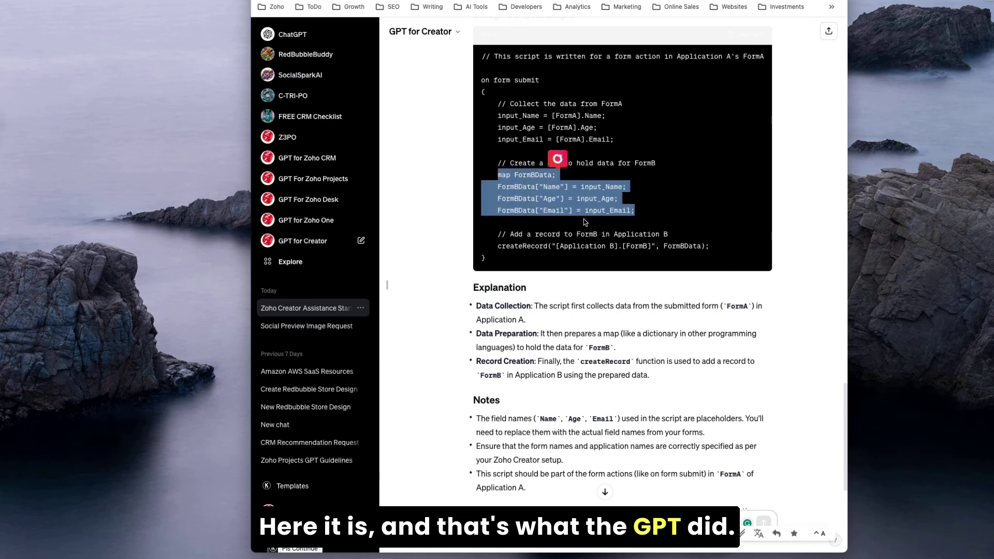
scroll(532, 185, "down", 2)
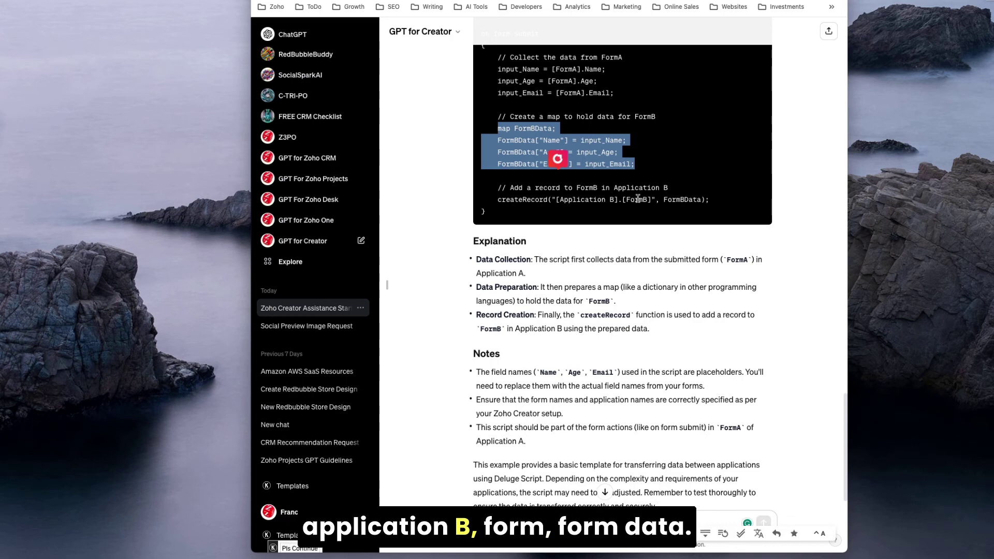
scroll(562, 194, "up", 2)
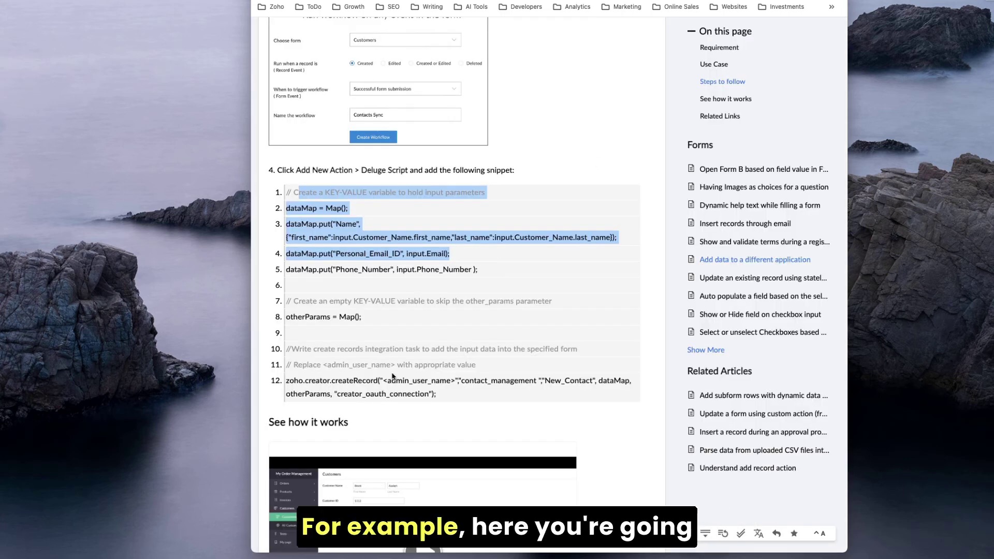
Step: Highlight the article's zoho.creator.createRecord call on snippet line 12 to compare with the GPT script
scroll(455, 259, "down", 2)
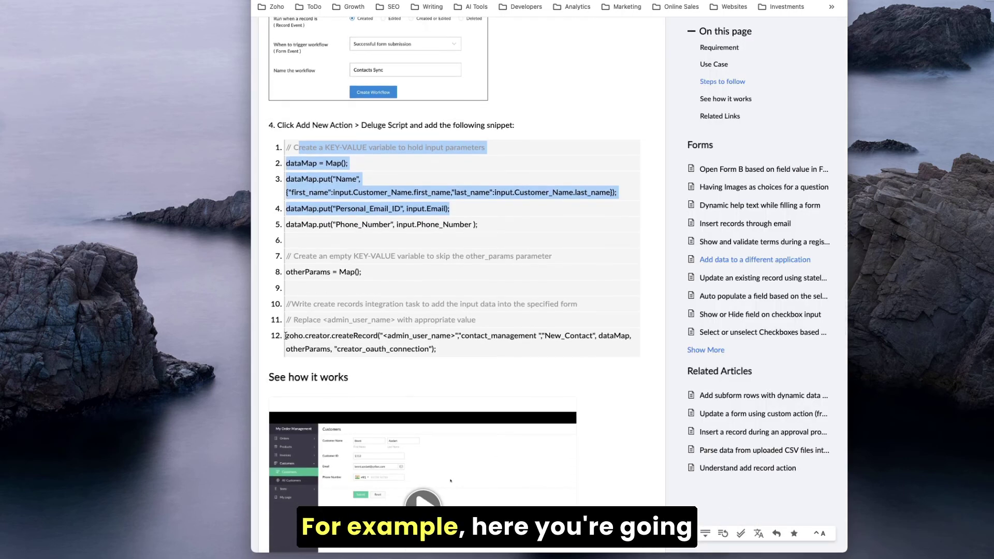
left_click_drag(286, 335, 439, 350)
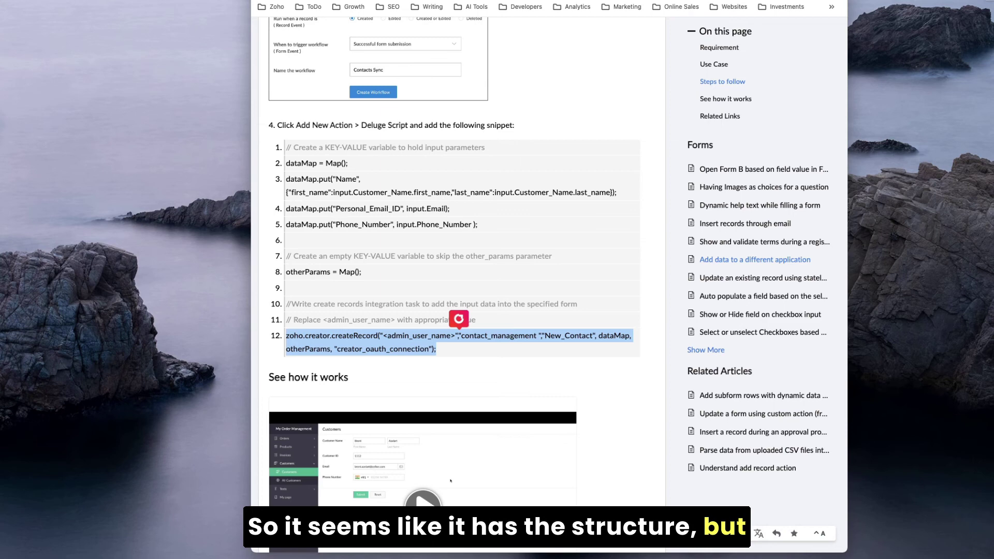
key("ctrl+Tab")
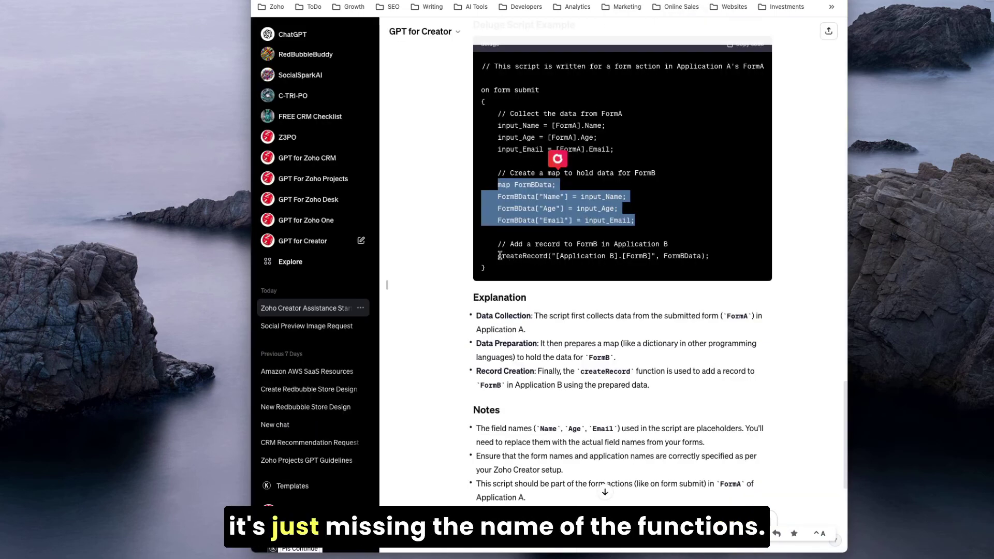
key("ctrl+shift+Tab")
left_click_drag(287, 336, 378, 336)
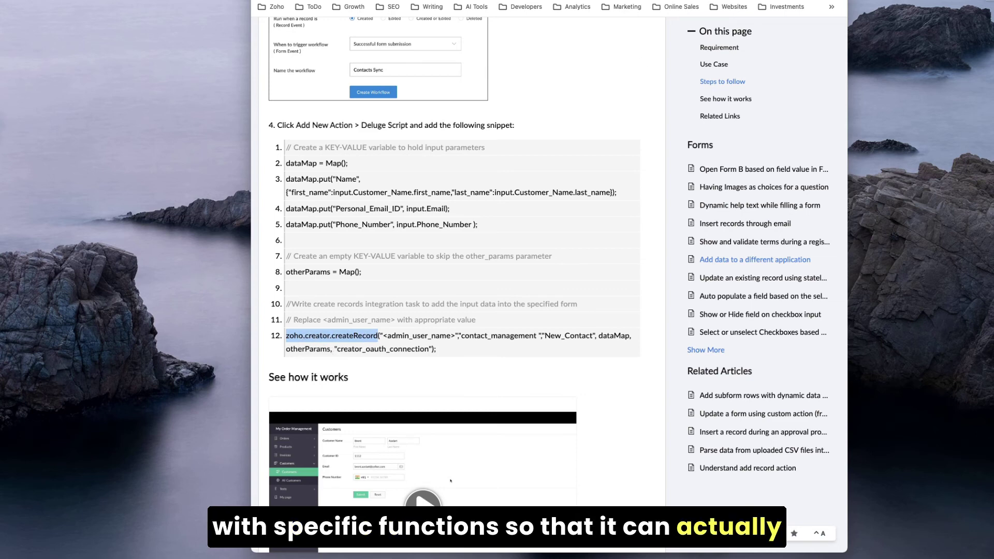
key("ctrl+Tab")
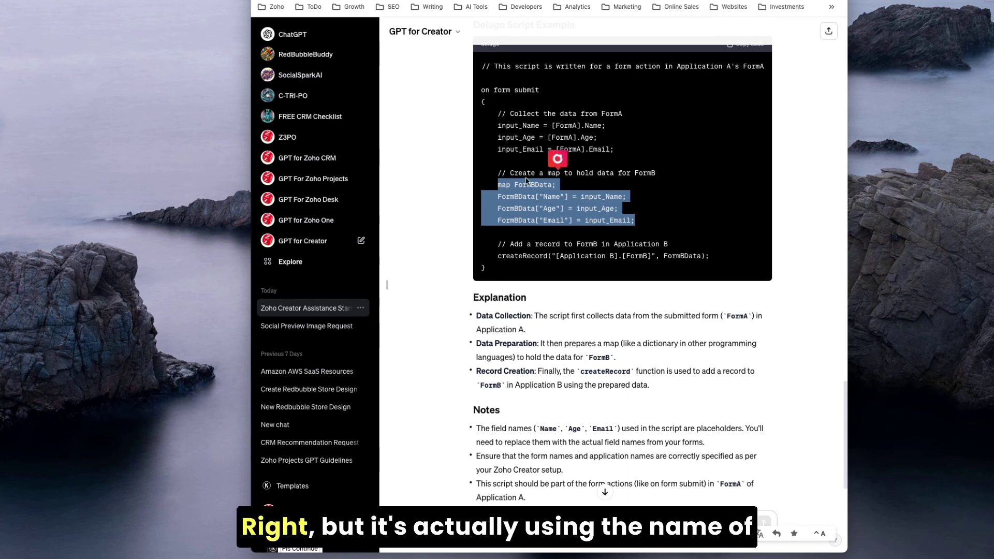
Step: Mark FormBData in the GPT script and the empty otherParams map in the article snippet
left_click_drag(513, 184, 553, 185)
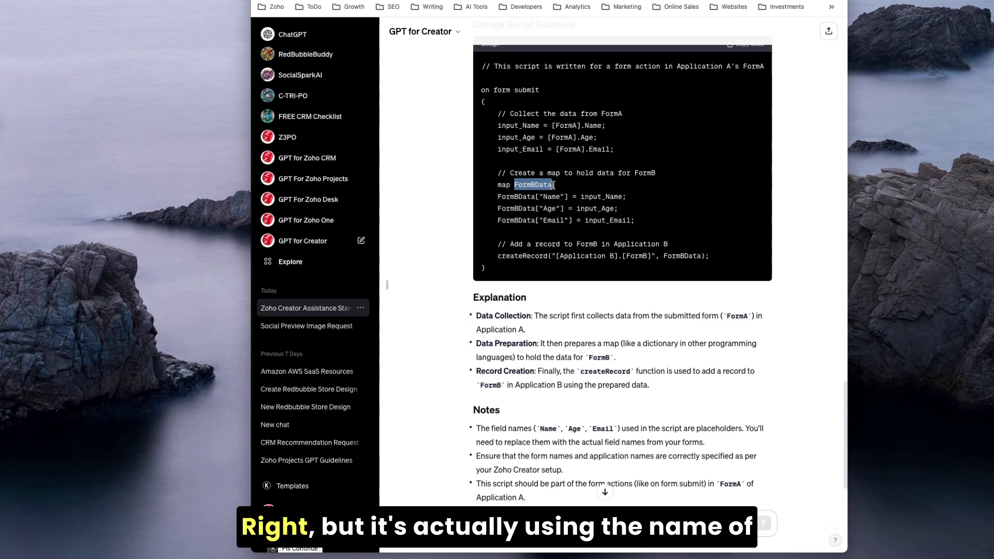
left_click_drag(665, 256, 699, 255)
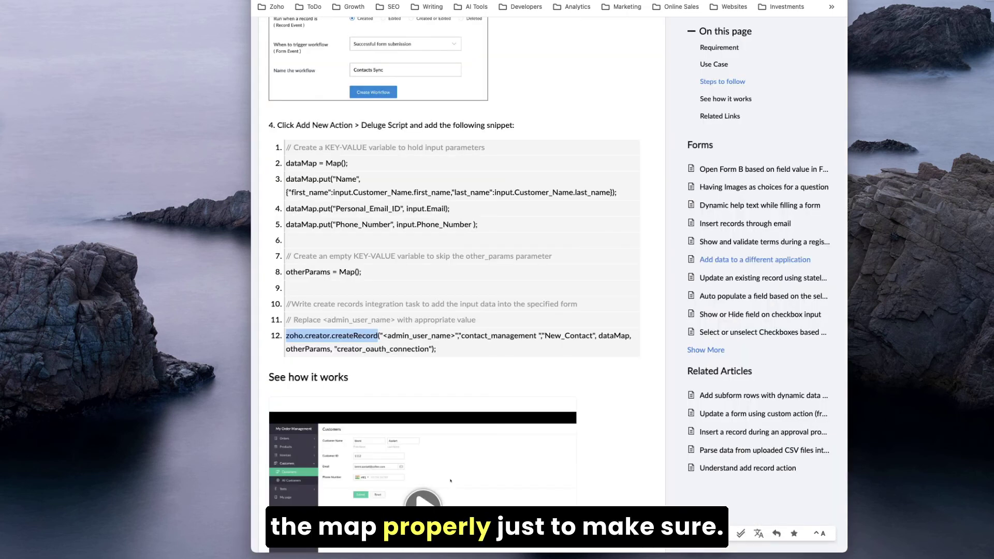
left_click(596, 336)
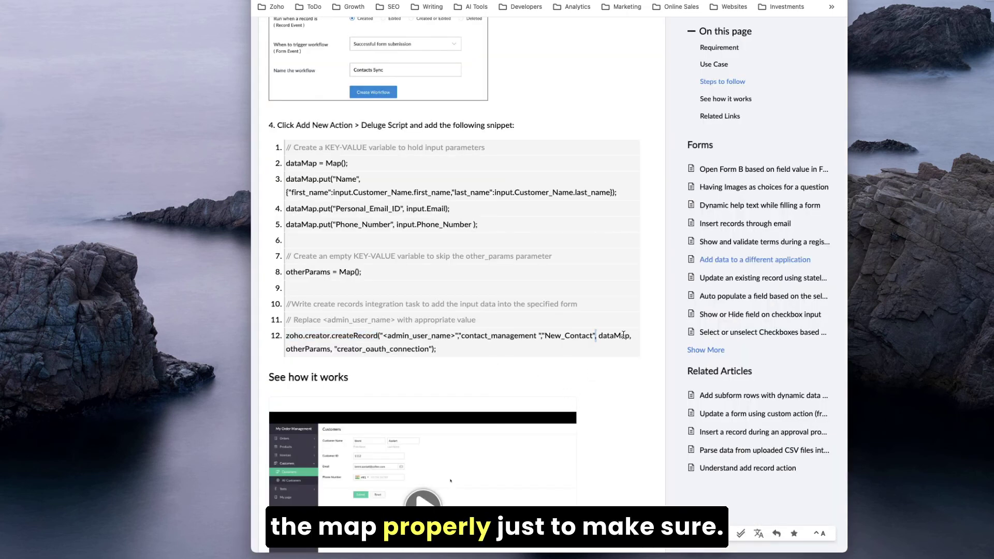
double_click(316, 349)
left_click_drag(286, 272, 370, 275)
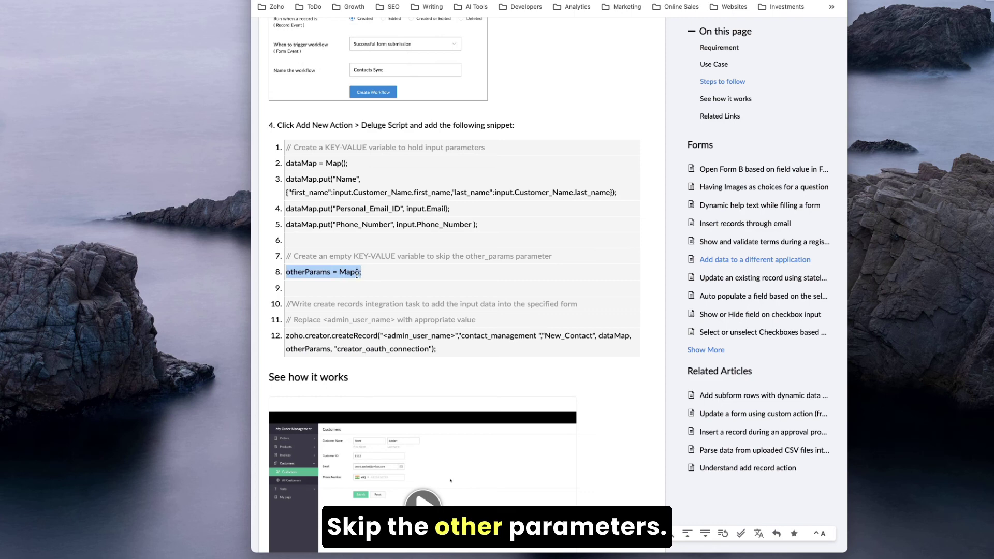
key("ctrl+Tab")
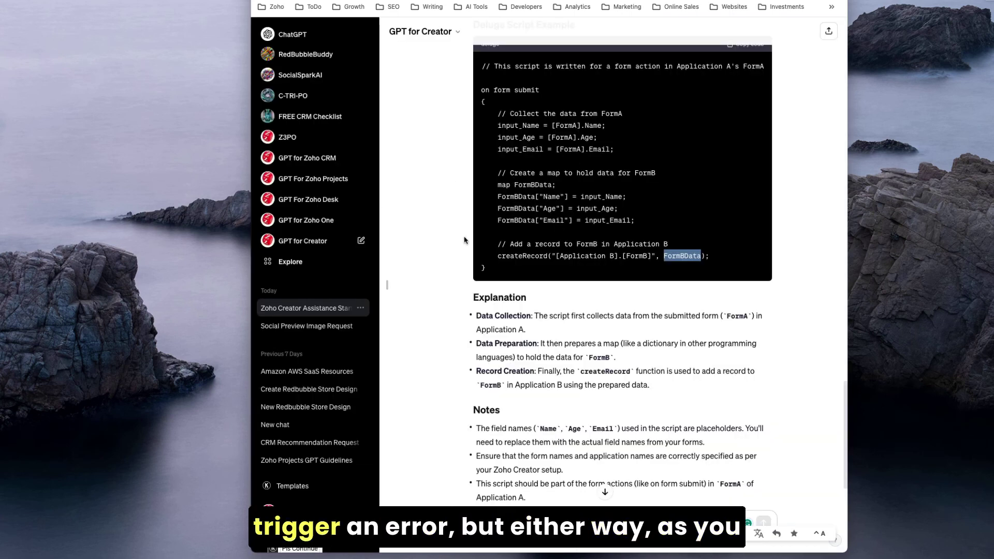
scroll(456, 238, "up", 5)
scroll(455, 242, "down", 4)
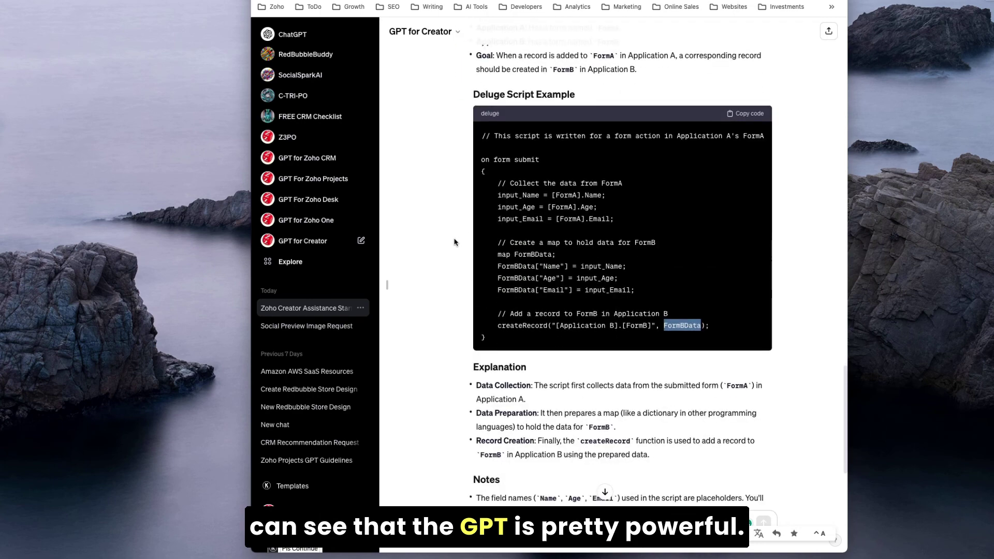